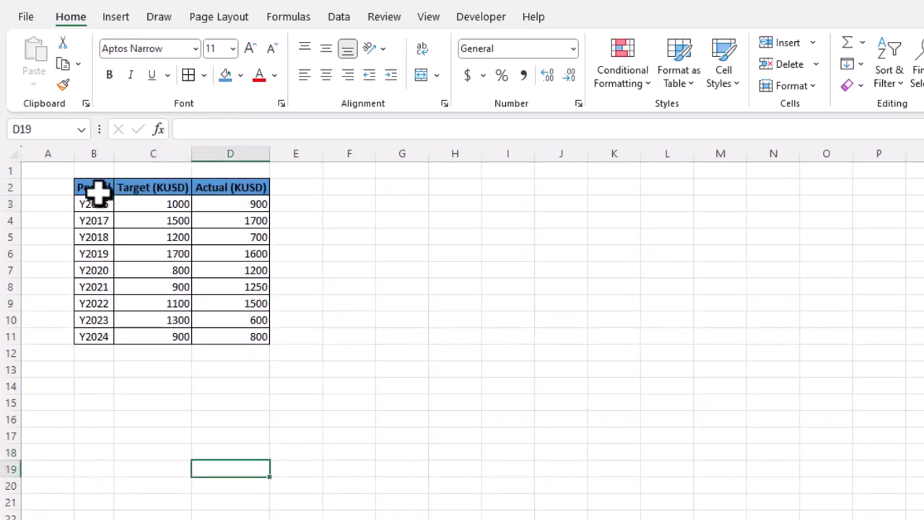
- Try selecting the whole Period/Target/Actual table, then just the Target values in column C
drag(97, 191, 227, 334)
drag(250, 211, 232, 352)
drag(173, 204, 172, 336)
- Select B2:D11, insert a default clustered column chart with Alt+F1, and move it up
click(156, 382)
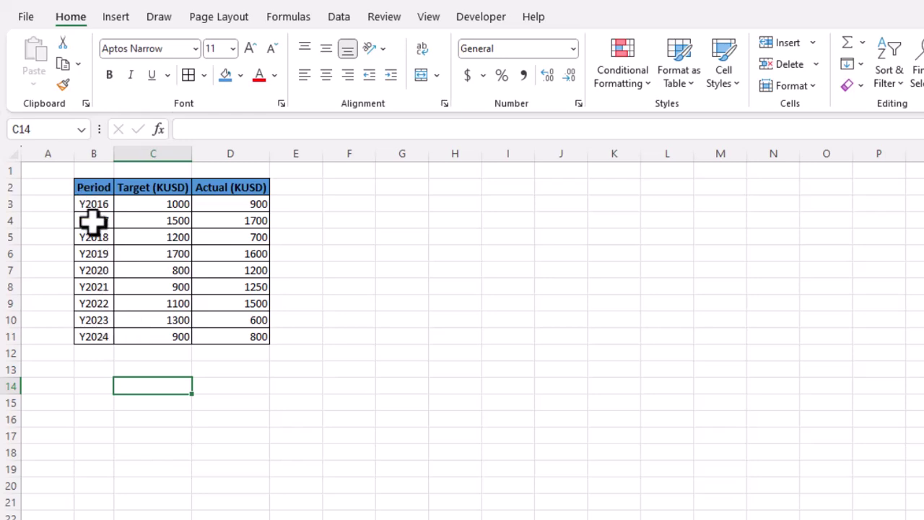
drag(88, 185, 231, 334)
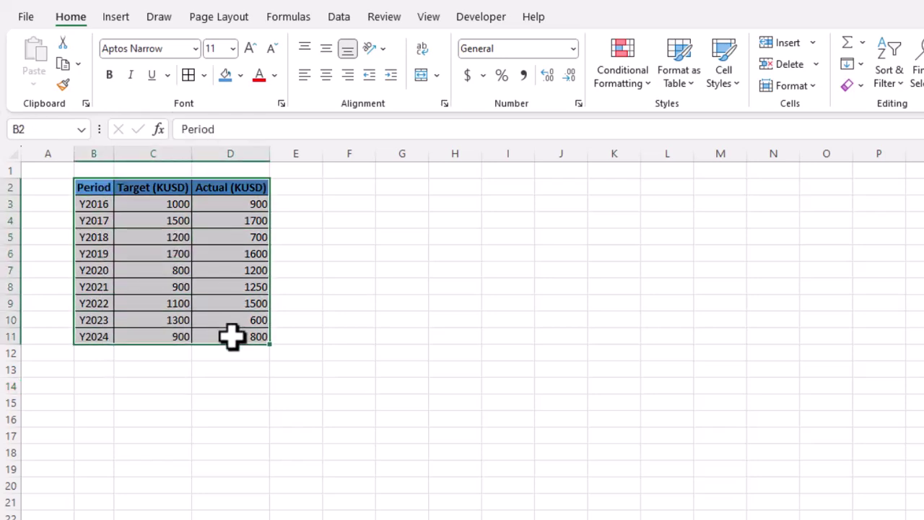
key(alt+F1)
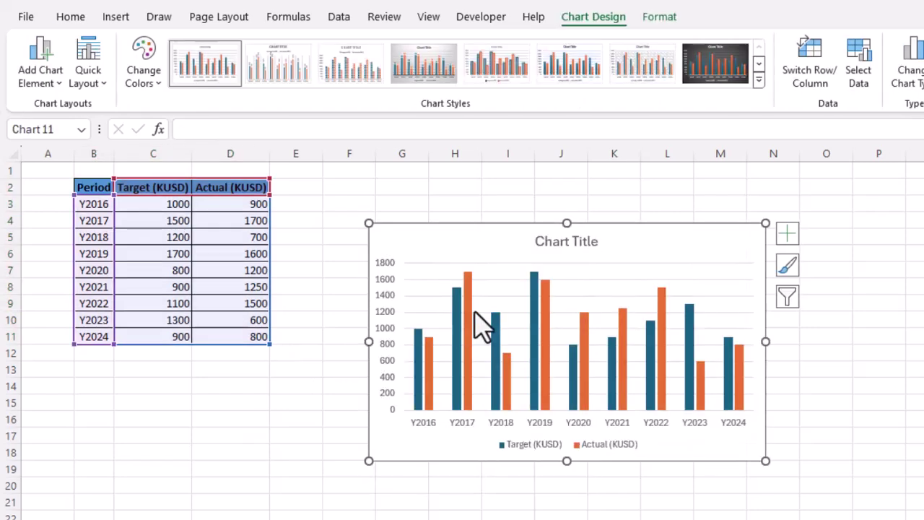
drag(482, 235, 474, 199)
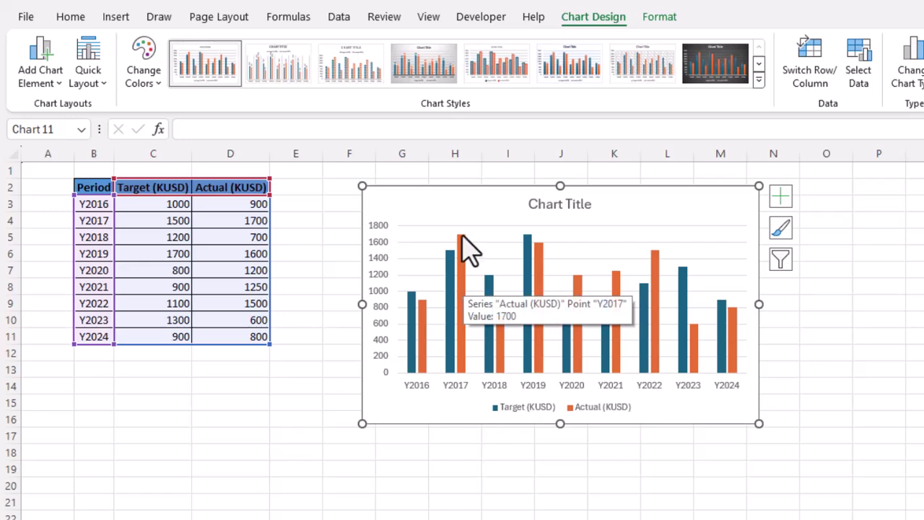
- Keep the new column chart positioned level with the table
mouse_move(451, 350)
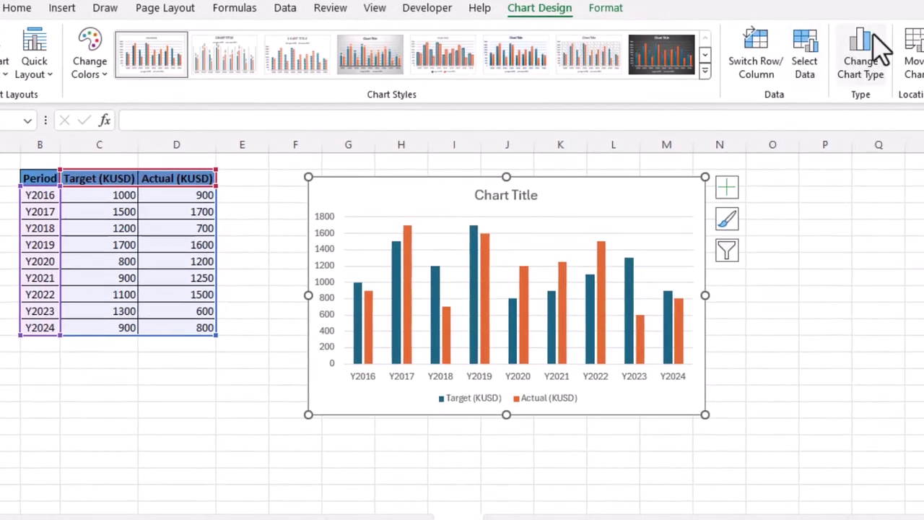
- Change the chart type to the Clustered Column - Line combo, with Actual as the line
click(873, 68)
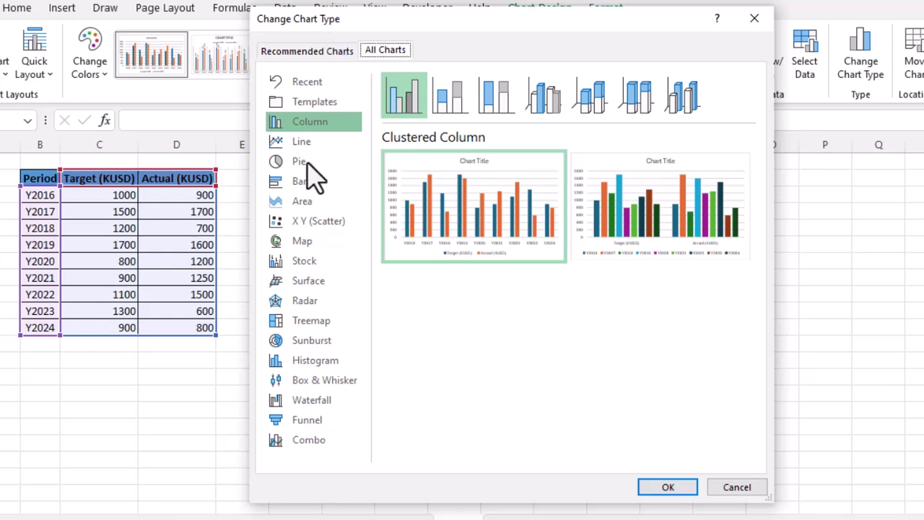
click(329, 447)
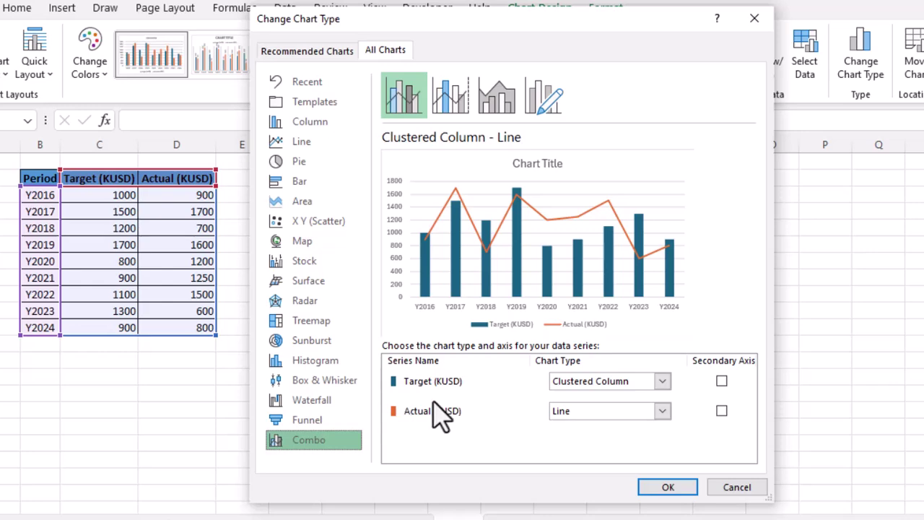
click(668, 489)
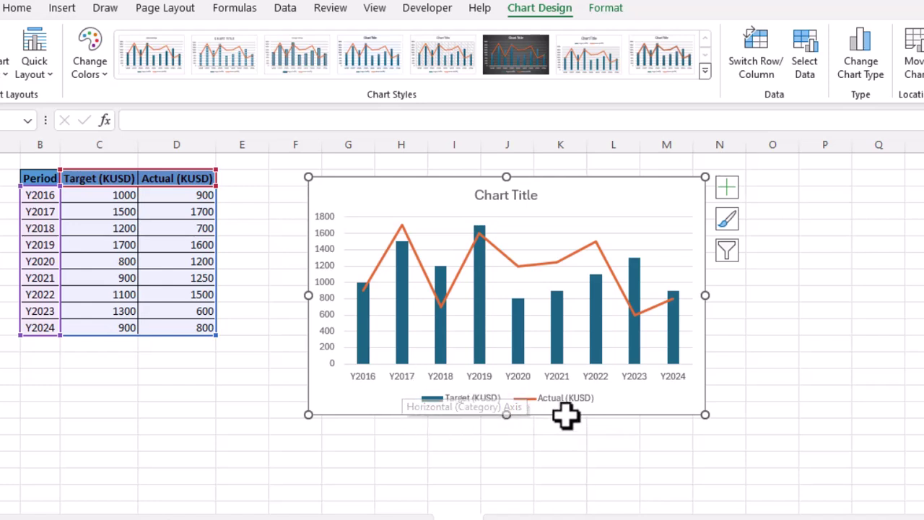
- Open Format Data Series for the Actual (KUSD) line series
mouse_move(404, 249)
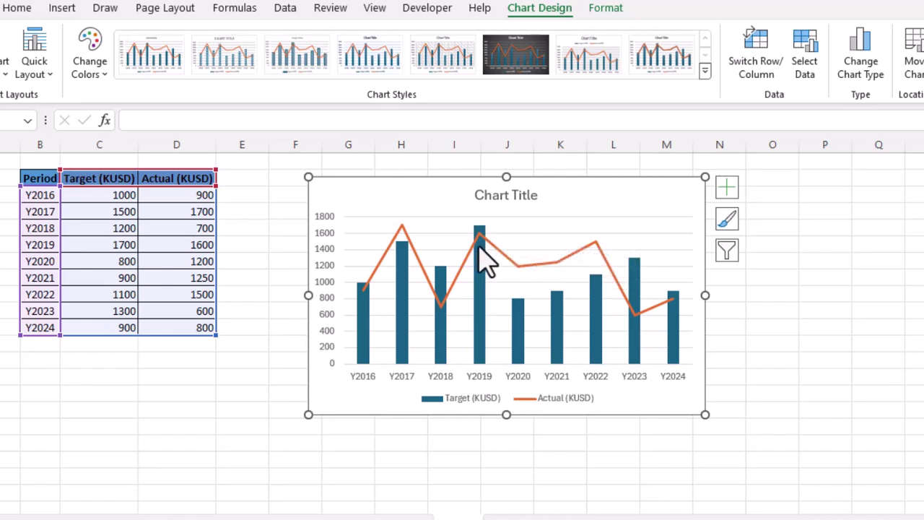
click(575, 252)
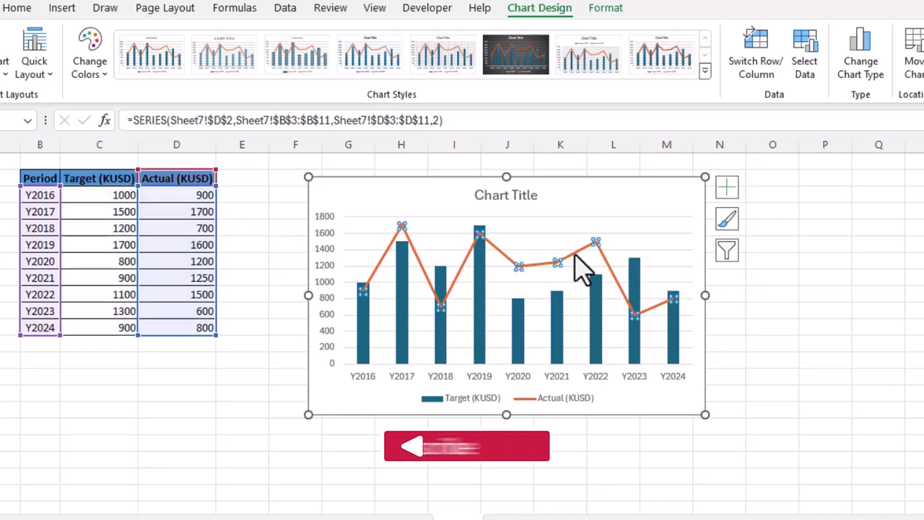
right_click(576, 254)
click(646, 433)
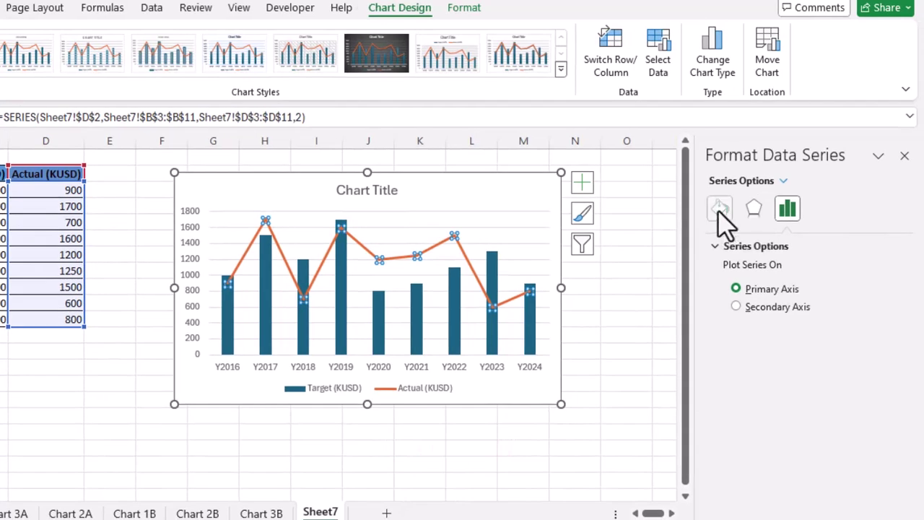
- Set the Actual line colour to red, then reselect the Actual series
click(719, 211)
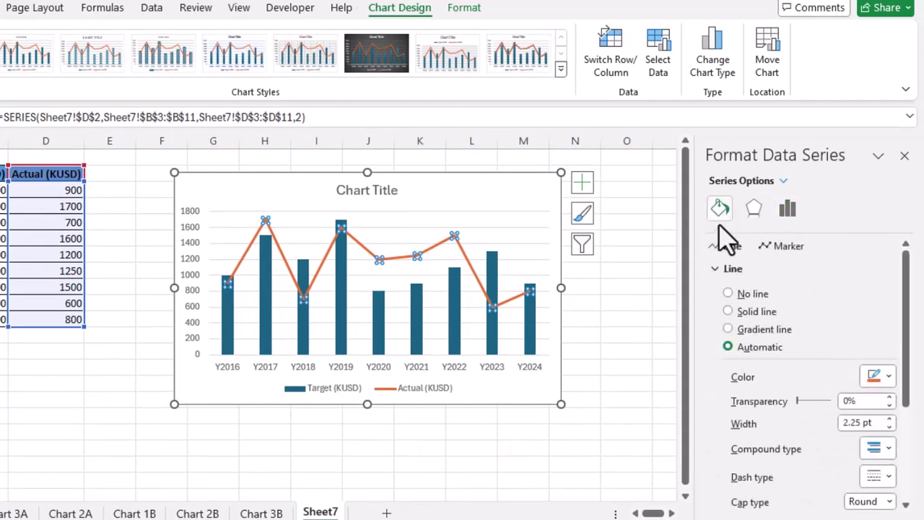
click(889, 376)
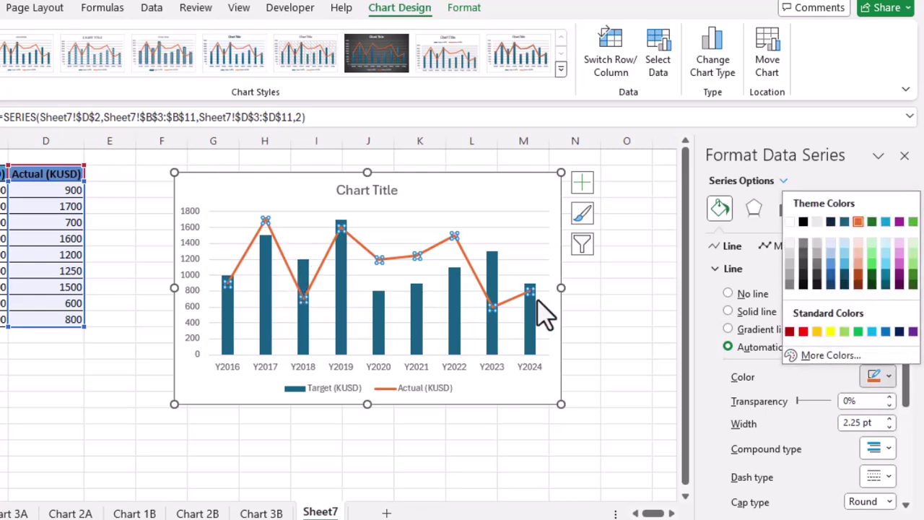
click(802, 332)
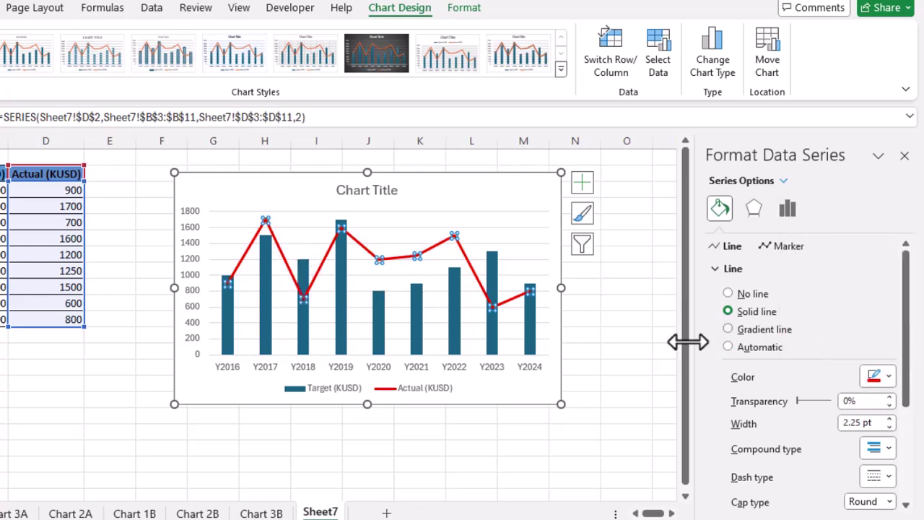
click(583, 349)
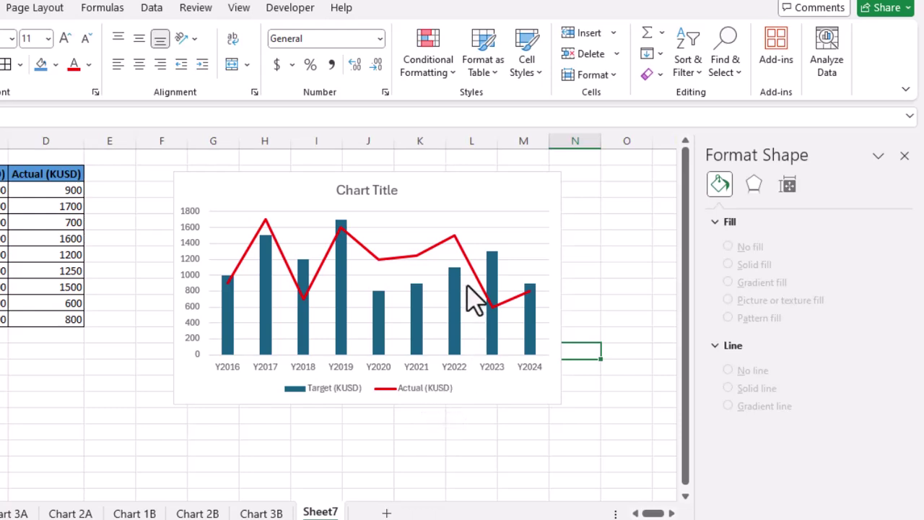
click(436, 253)
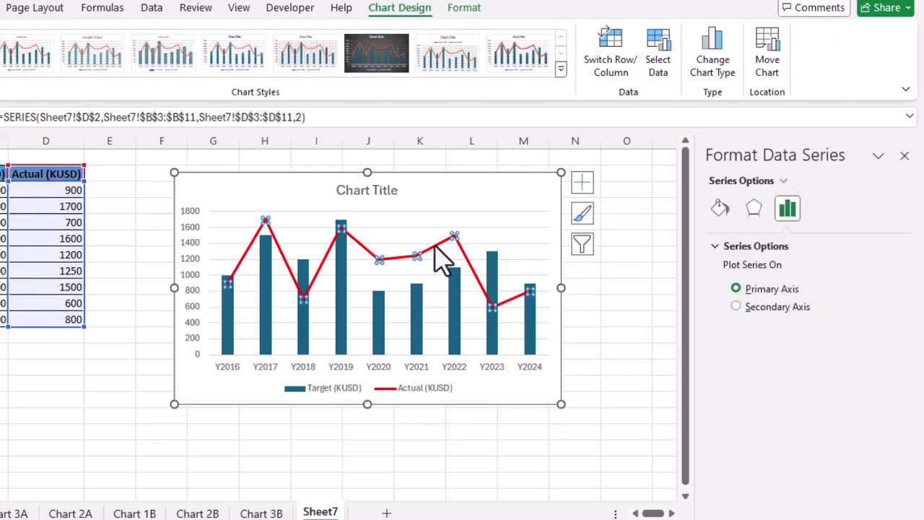
- Set the Actual series line to No line in Format Data Series
right_click(438, 251)
click(570, 418)
click(720, 211)
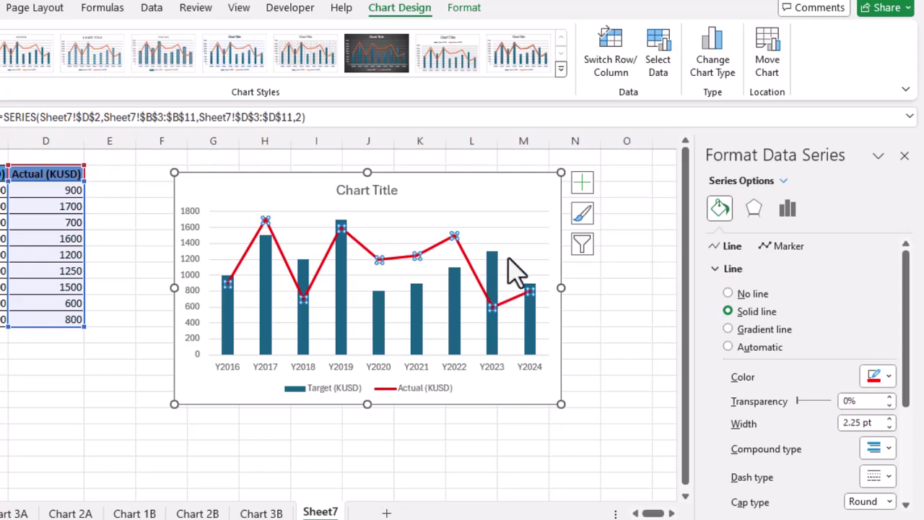
click(727, 293)
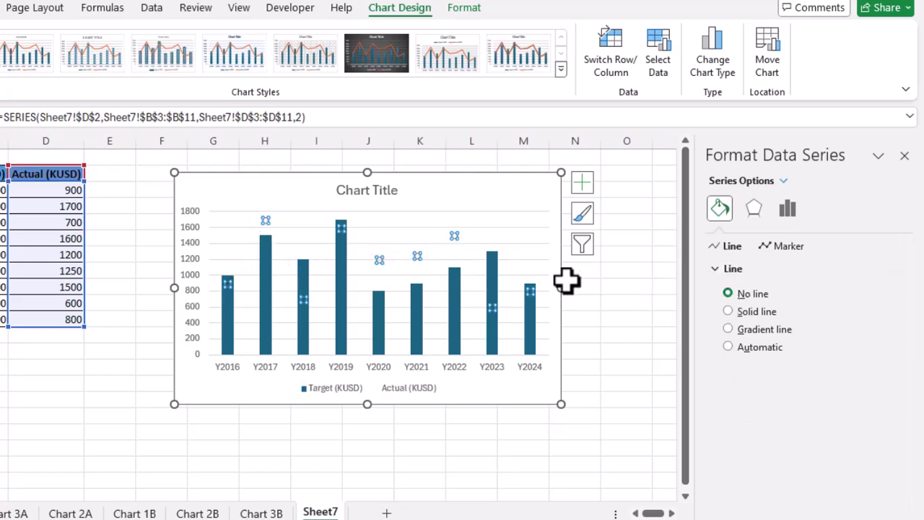
- Make the Actual markers built-in long dashes at size 25
click(768, 246)
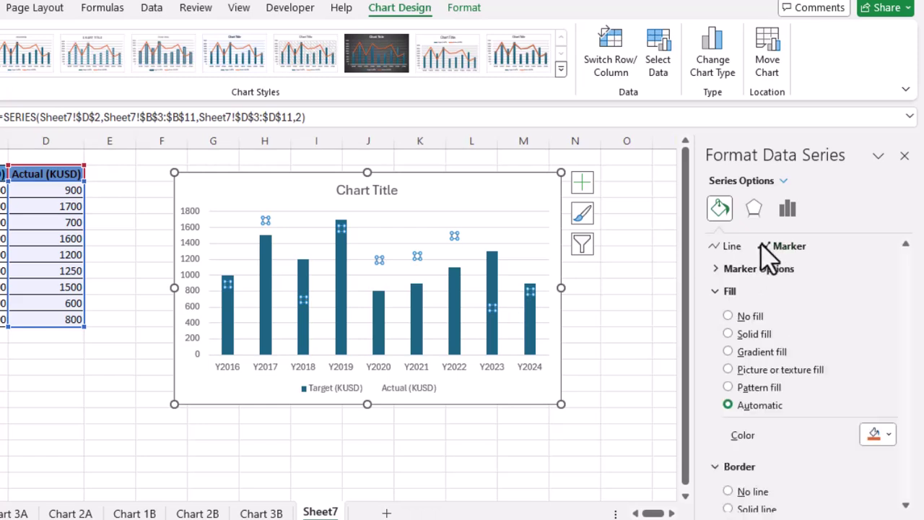
click(716, 271)
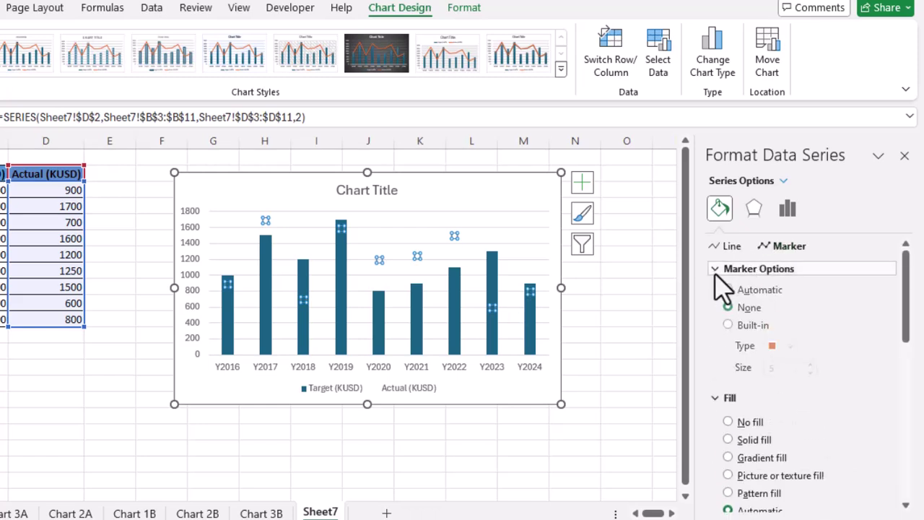
click(728, 329)
click(790, 349)
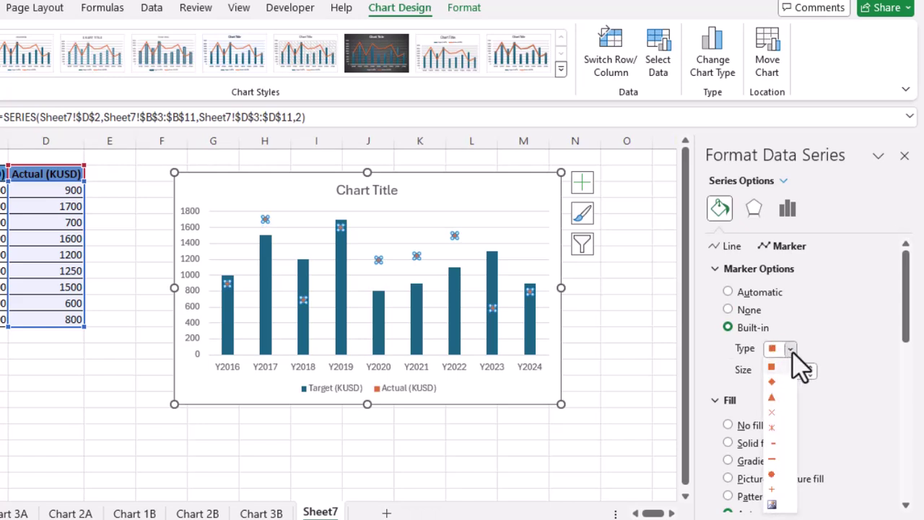
click(777, 459)
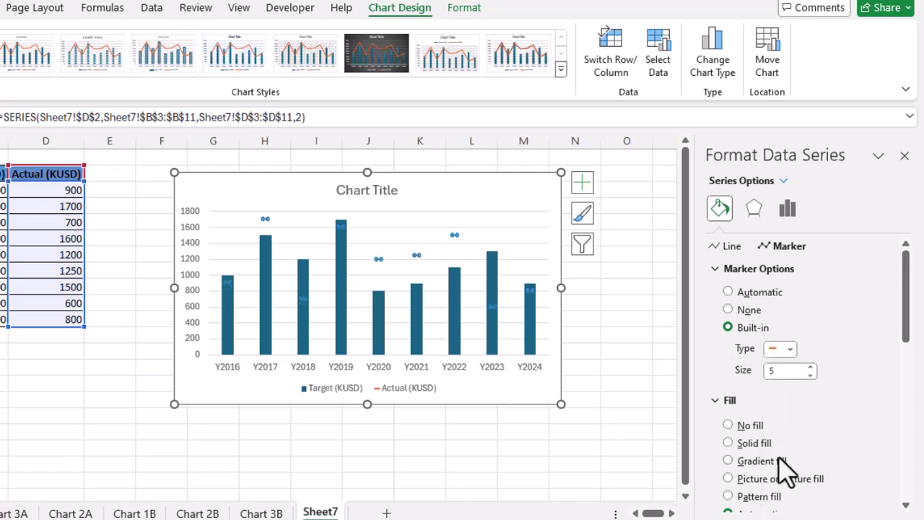
click(780, 372)
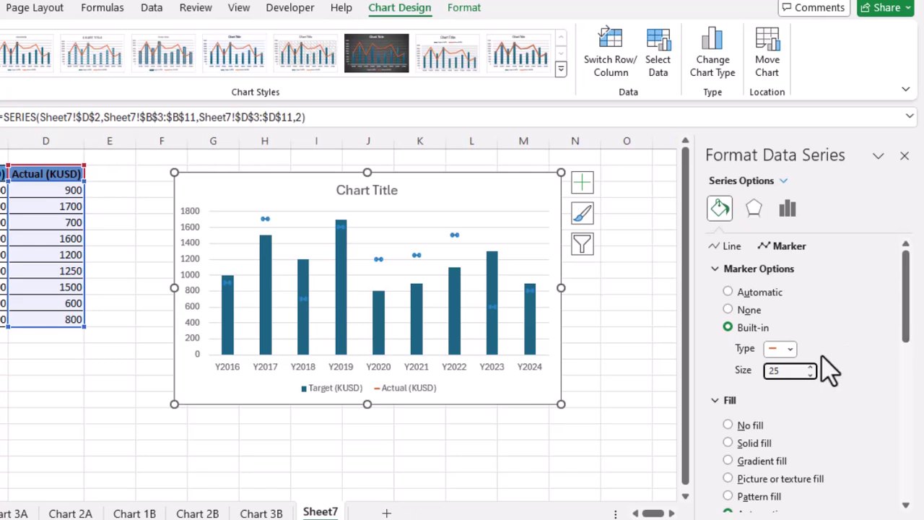
scroll(829, 372, down, 5)
scroll(853, 354, up, 2)
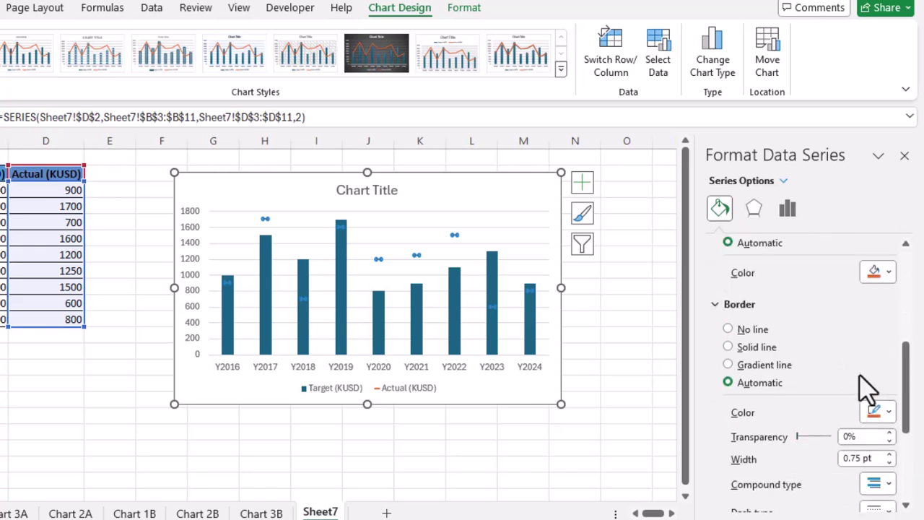
- Give the dash markers a standard red fill and red border
click(891, 272)
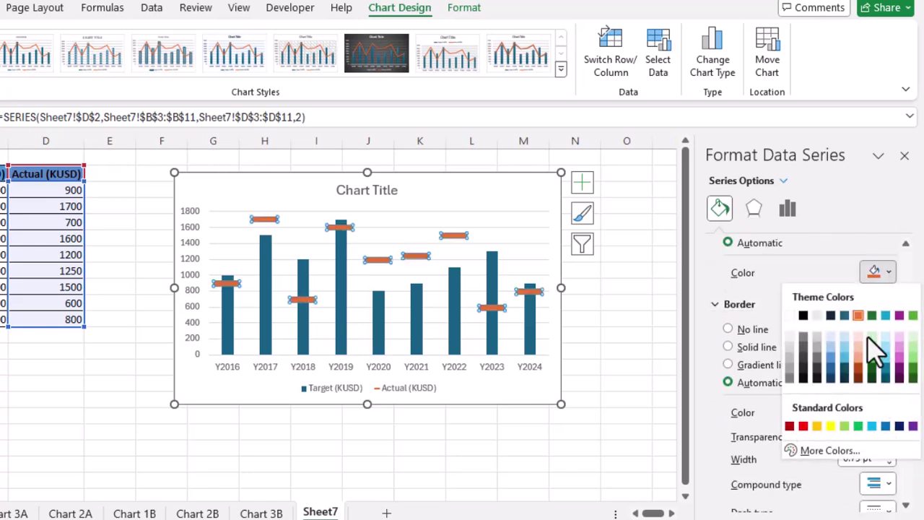
click(803, 426)
click(889, 433)
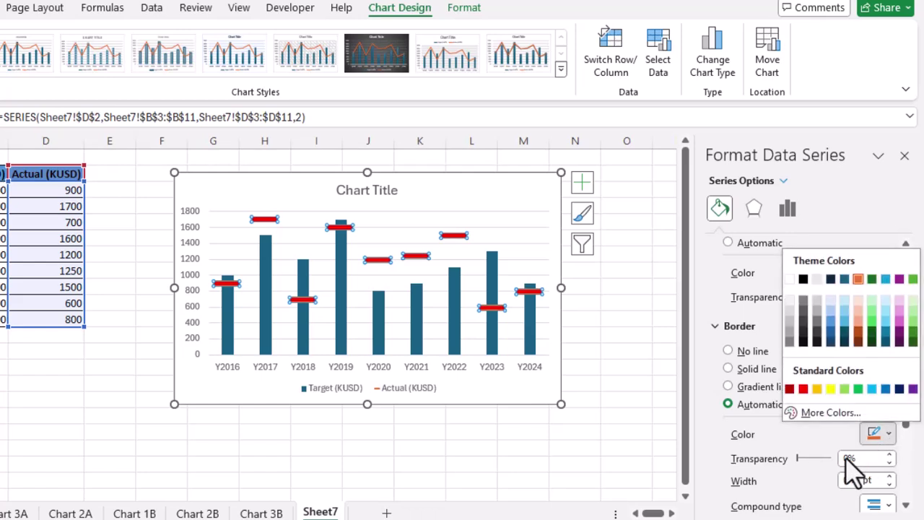
click(803, 388)
click(592, 369)
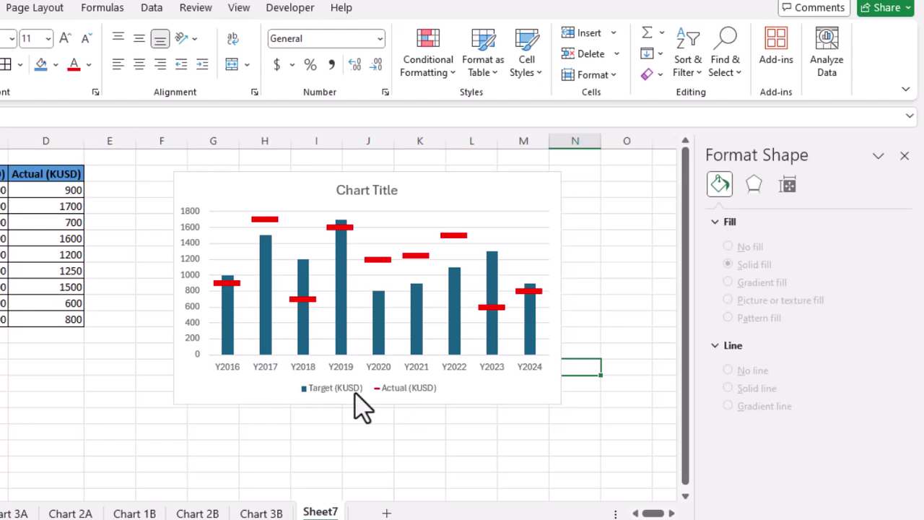
- Close the Format pane and delete the chart's horizontal gridlines
click(903, 155)
click(536, 211)
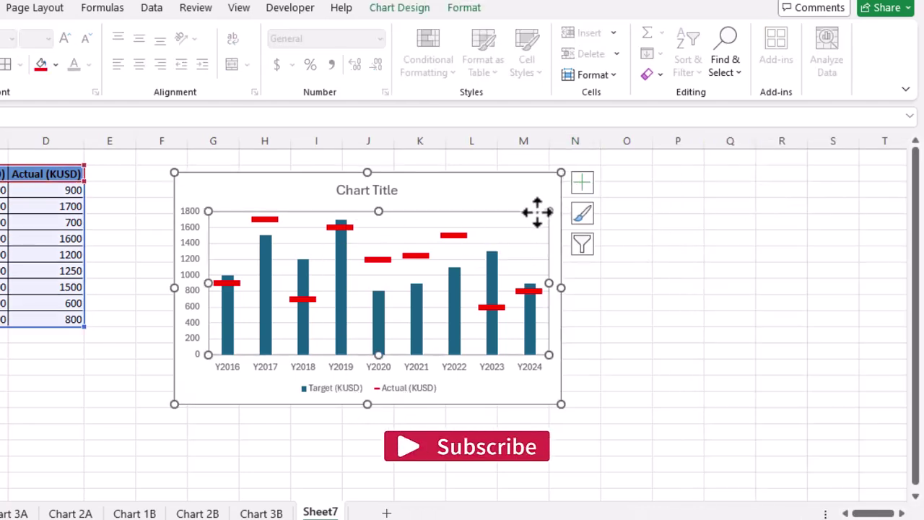
click(516, 228)
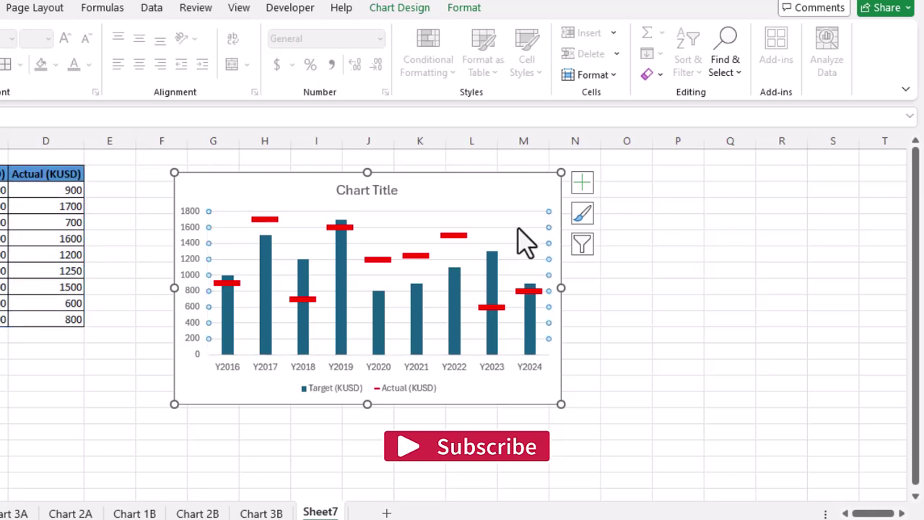
key(Delete)
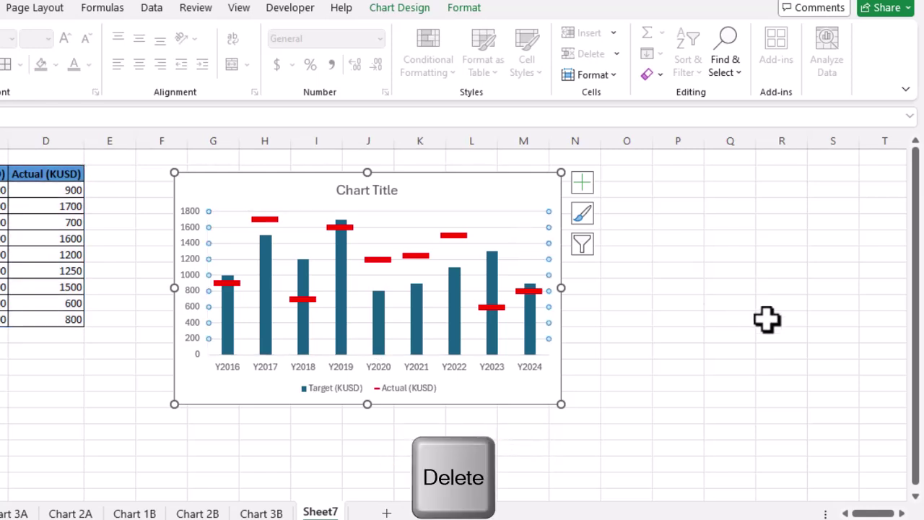
click(626, 335)
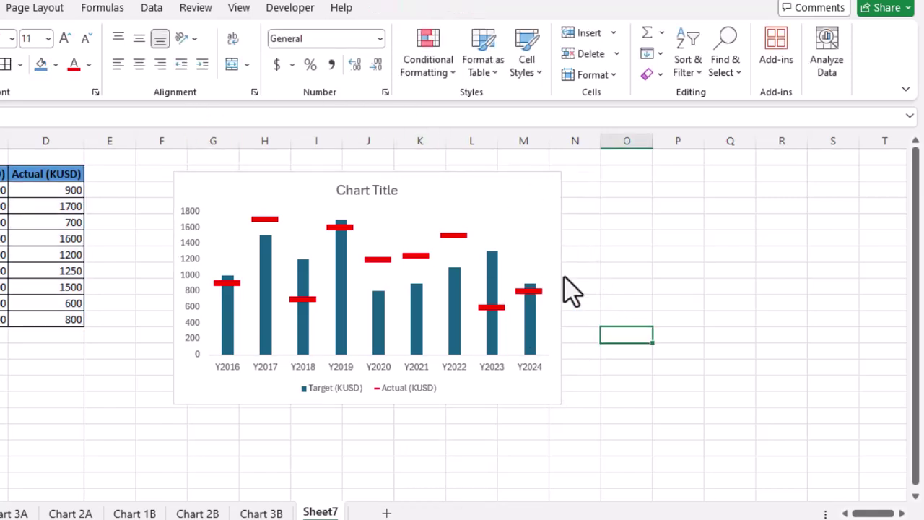
- Uncheck Gridlines on the View tab, then reselect the chart
click(240, 8)
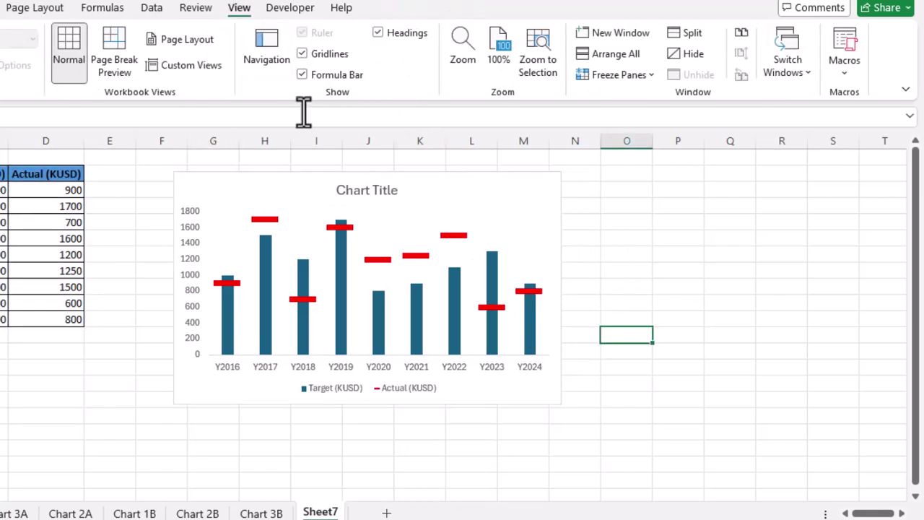
click(302, 54)
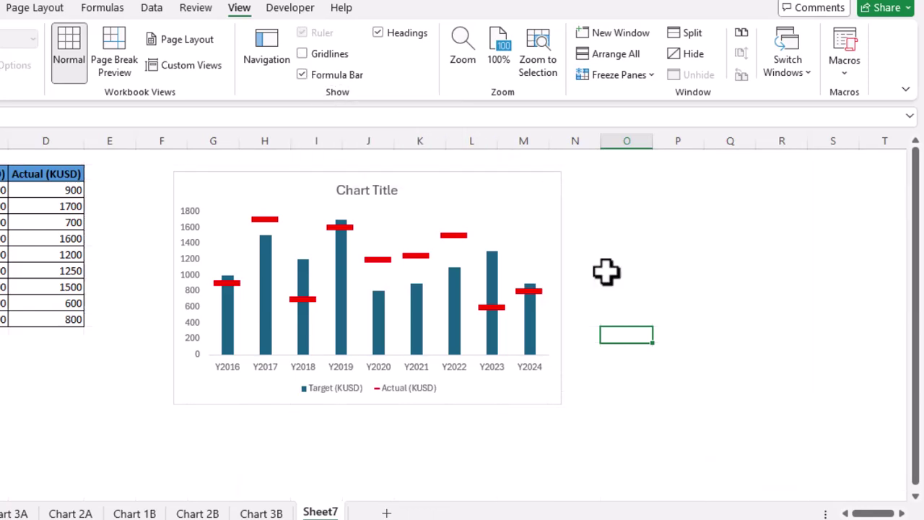
click(704, 301)
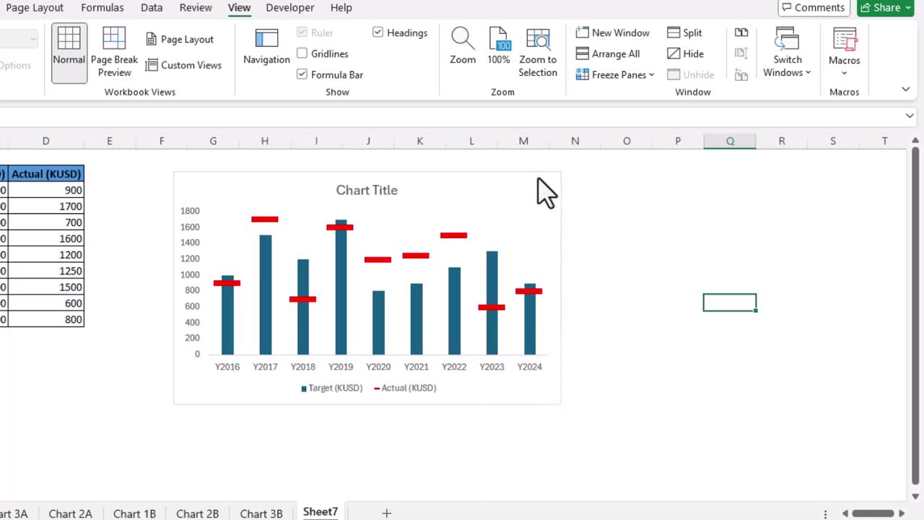
click(531, 193)
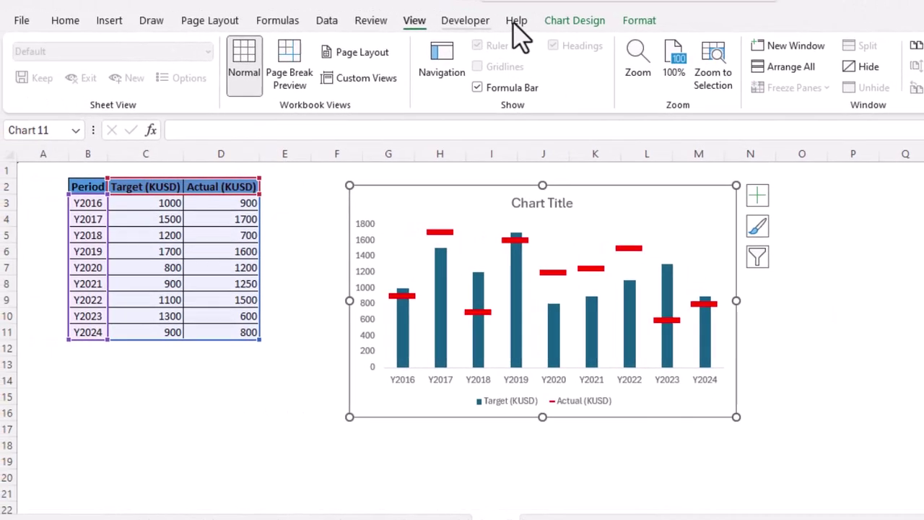
- Set the Target-vs-Actual chart's Shape Outline to No Outline so its border disappears
click(644, 21)
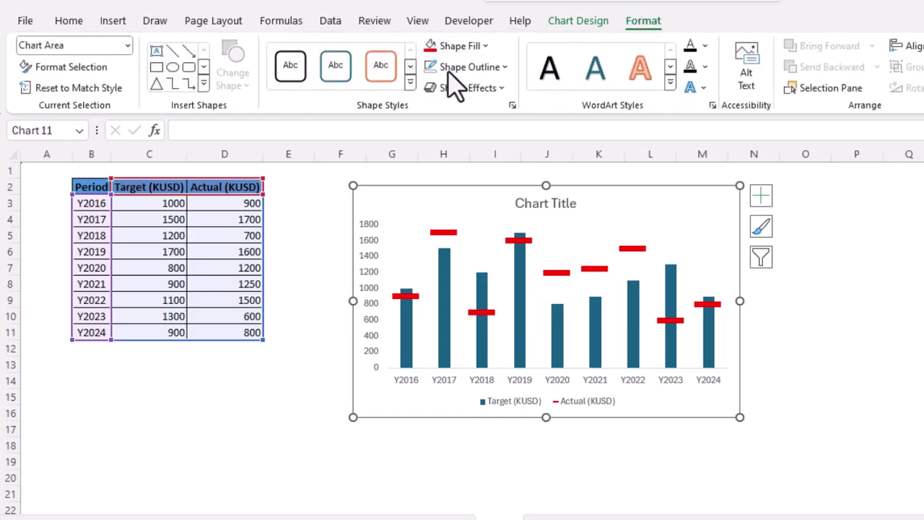
click(858, 396)
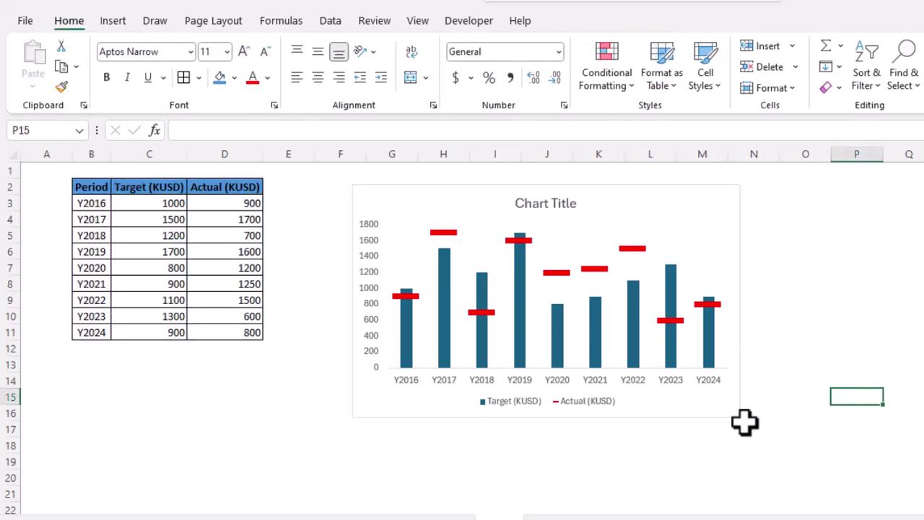
click(735, 239)
click(643, 21)
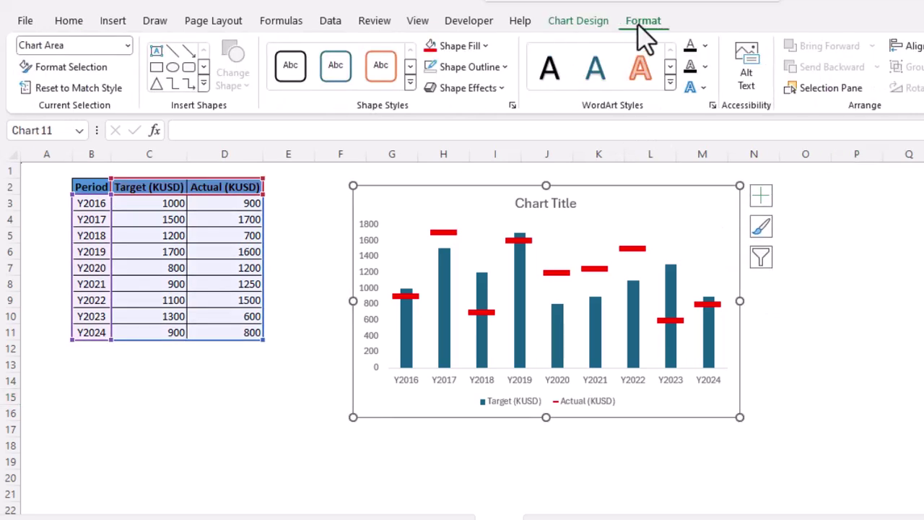
click(503, 67)
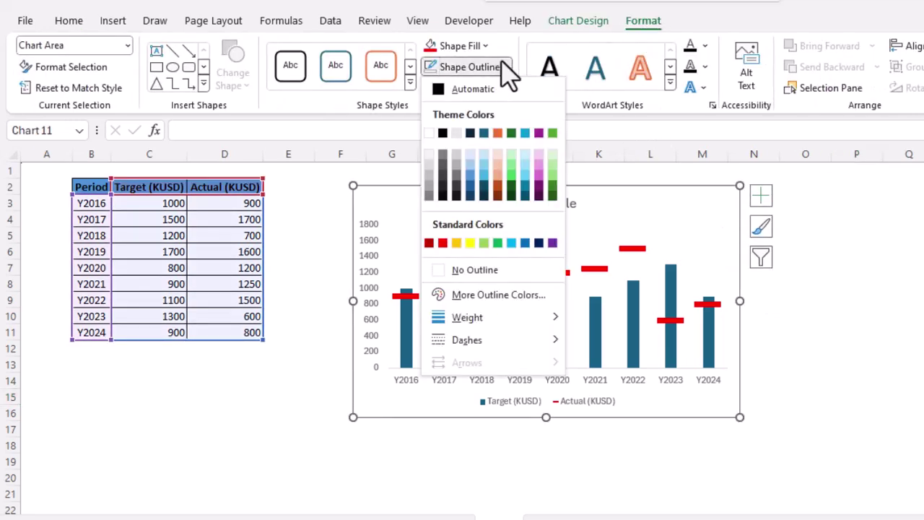
click(498, 65)
click(502, 69)
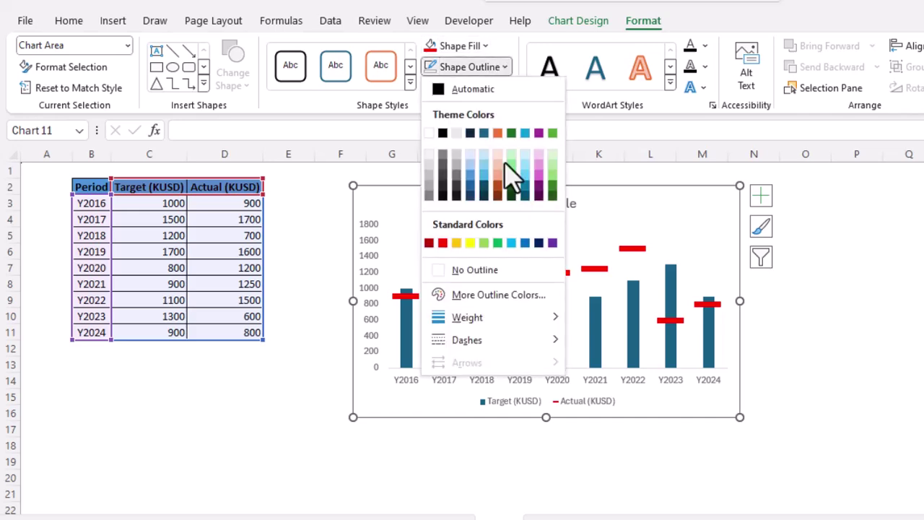
click(465, 271)
click(819, 344)
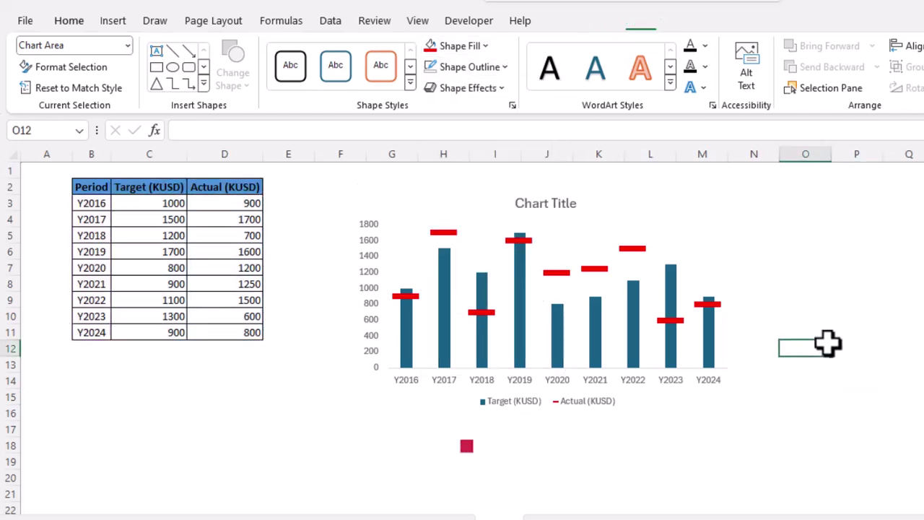